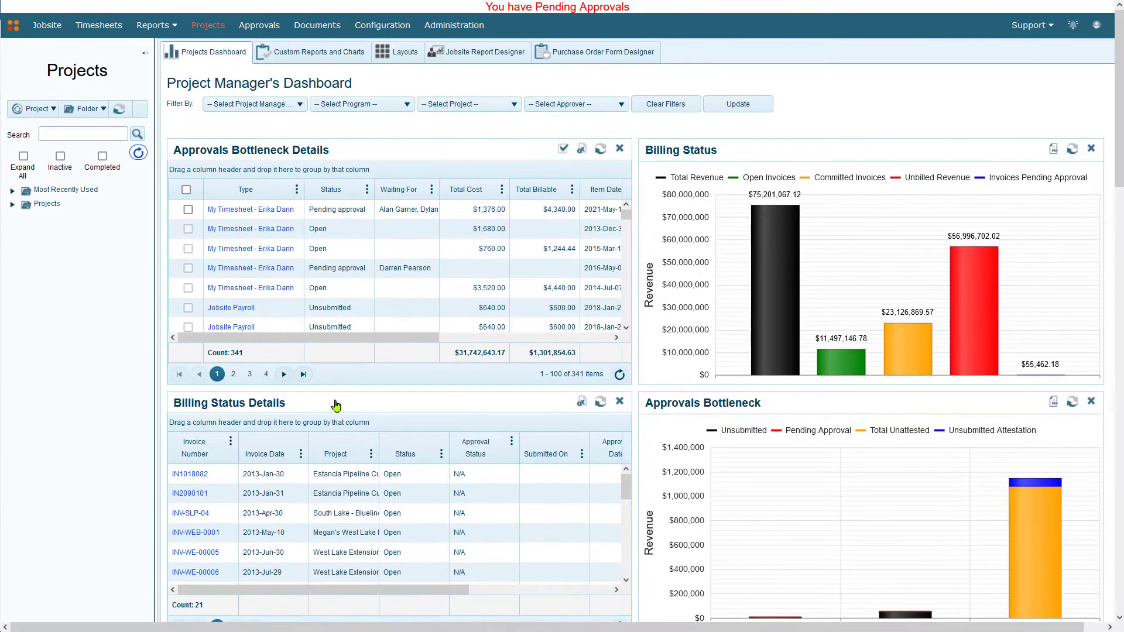
Step: Rearrange the dashboard so the Approvals Bottleneck chart comes first, with Billing Status Details beneath it and Approvals Bottleneck Details beneath Billing Status
left_click_drag(390, 469, 405, 220)
mouse_move(646, 386)
left_mouse_down()
mouse_move(880, 354)
mouse_move(641, 376)
left_mouse_up()
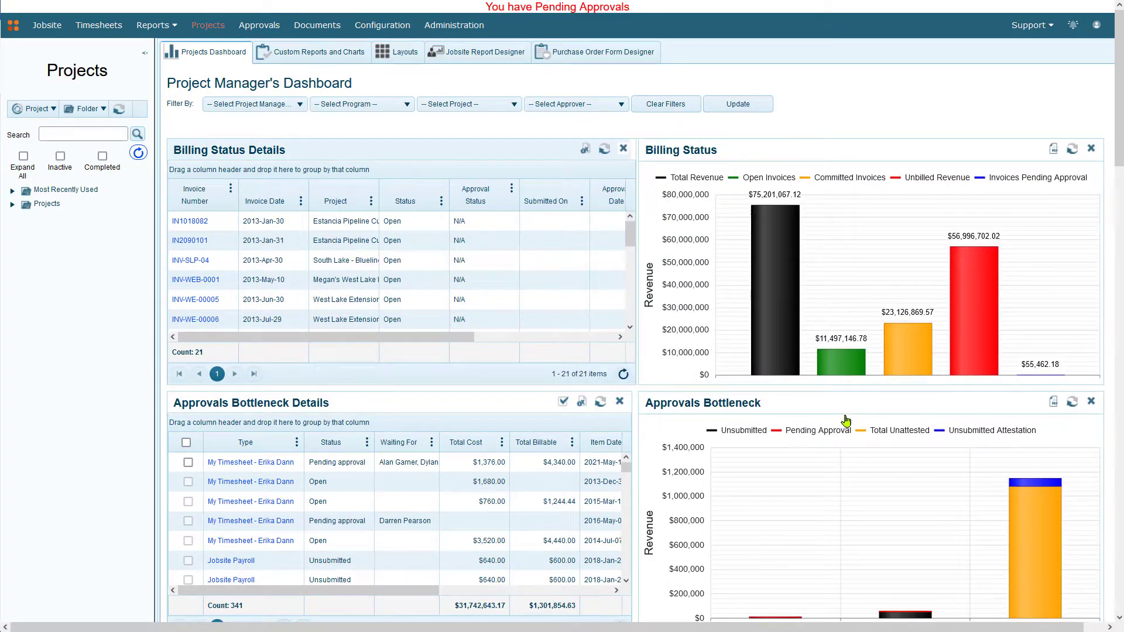
left_click_drag(811, 413, 327, 194)
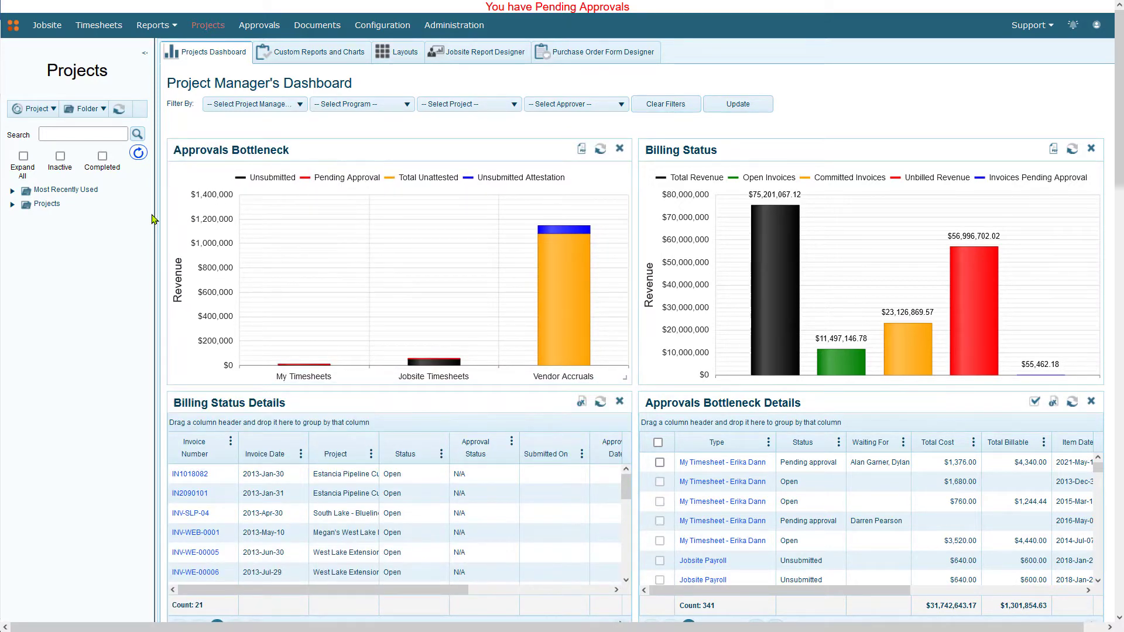
Step: Open the Gateway 99 project from the Facilities program in the Renewables folder
left_click(12, 206)
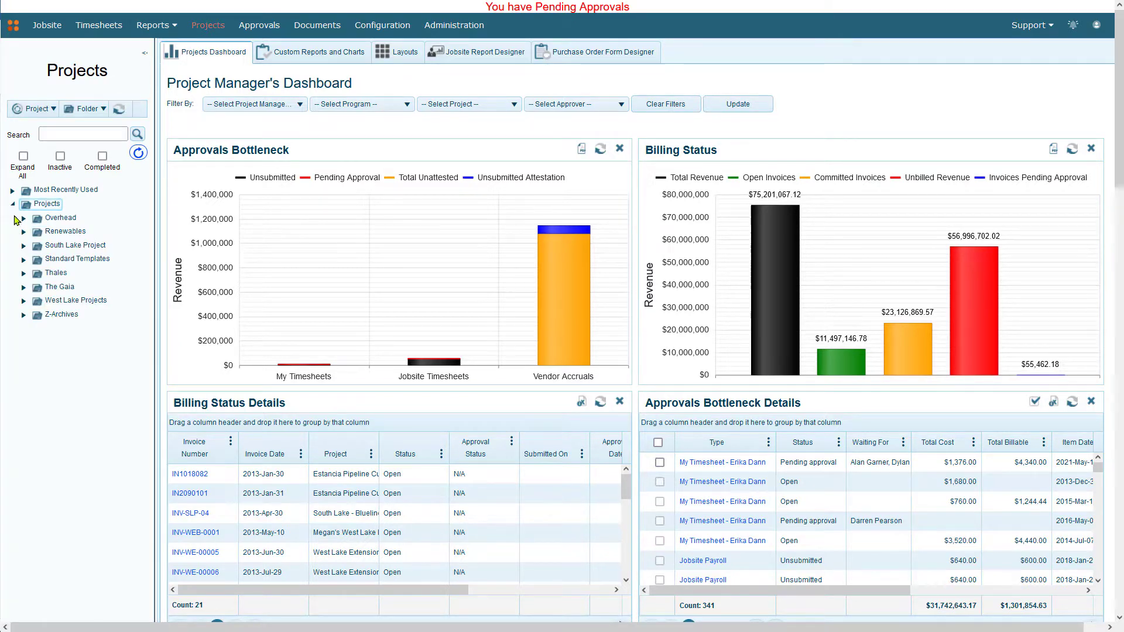
left_click(23, 232)
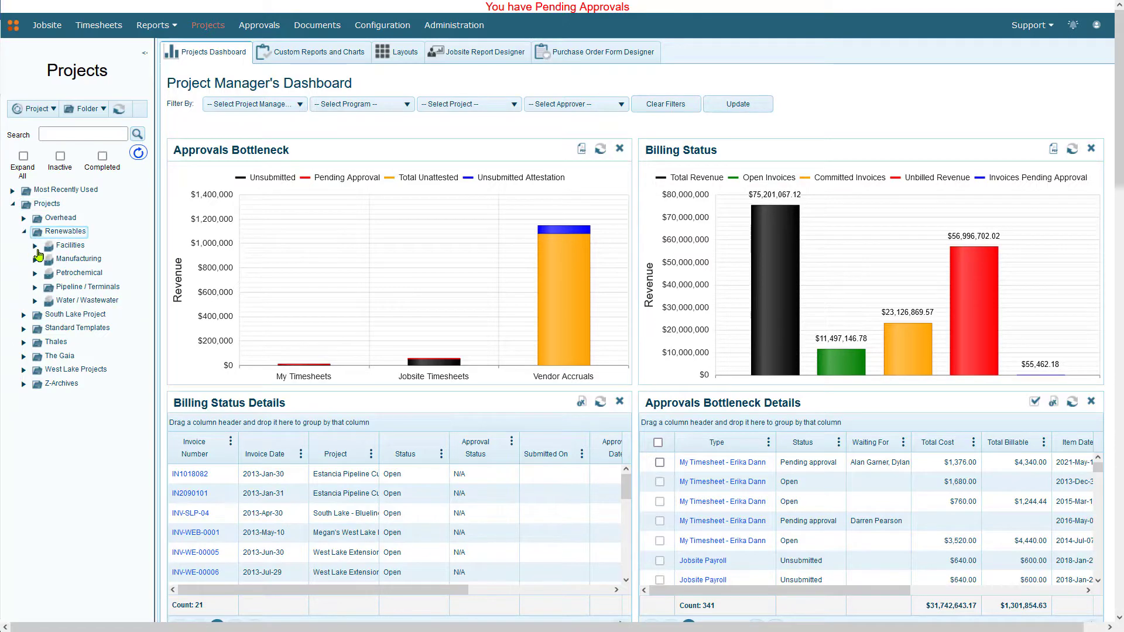
left_click(34, 245)
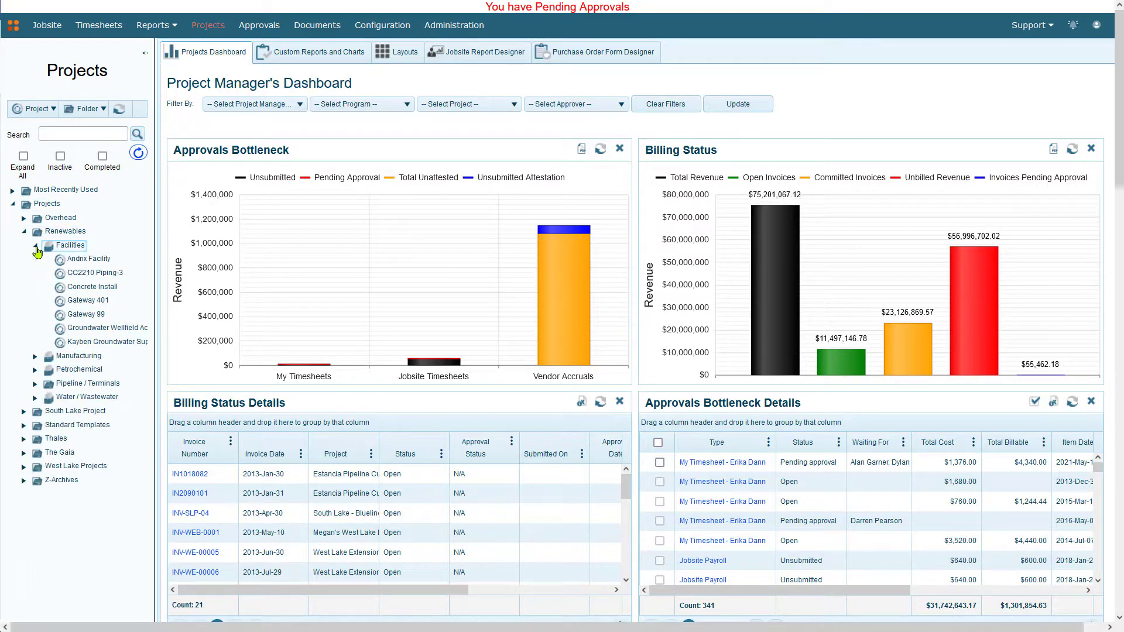
left_click(76, 315)
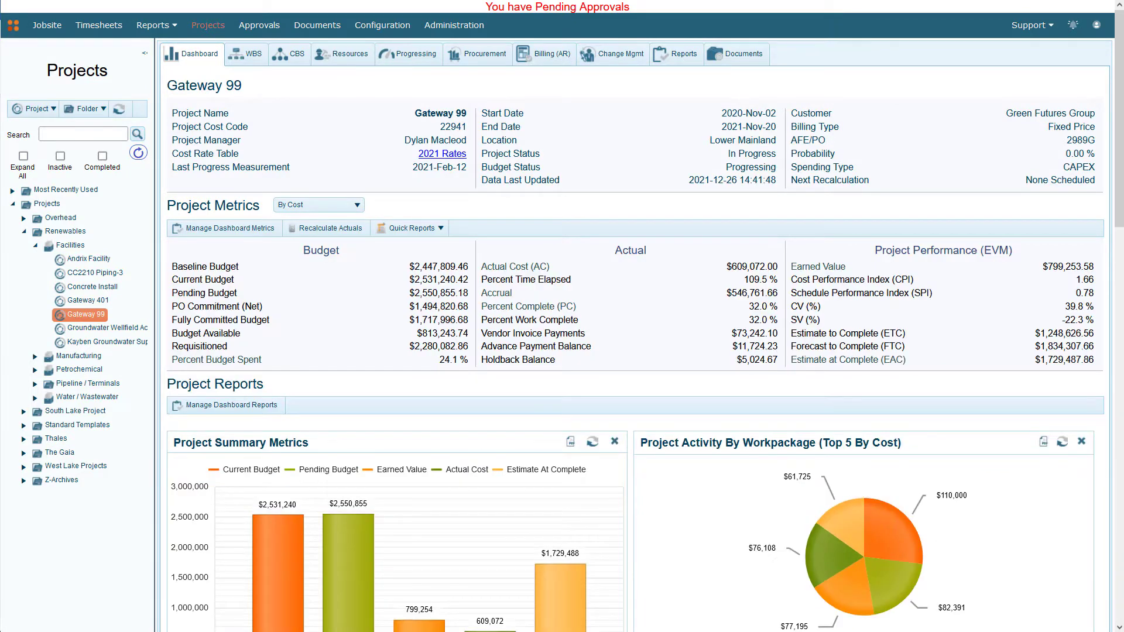
Step: Move the Top 10 Subcontractors by Cost chart above Project Summary Metrics in the project reports
scroll(100, 513, "down", 4)
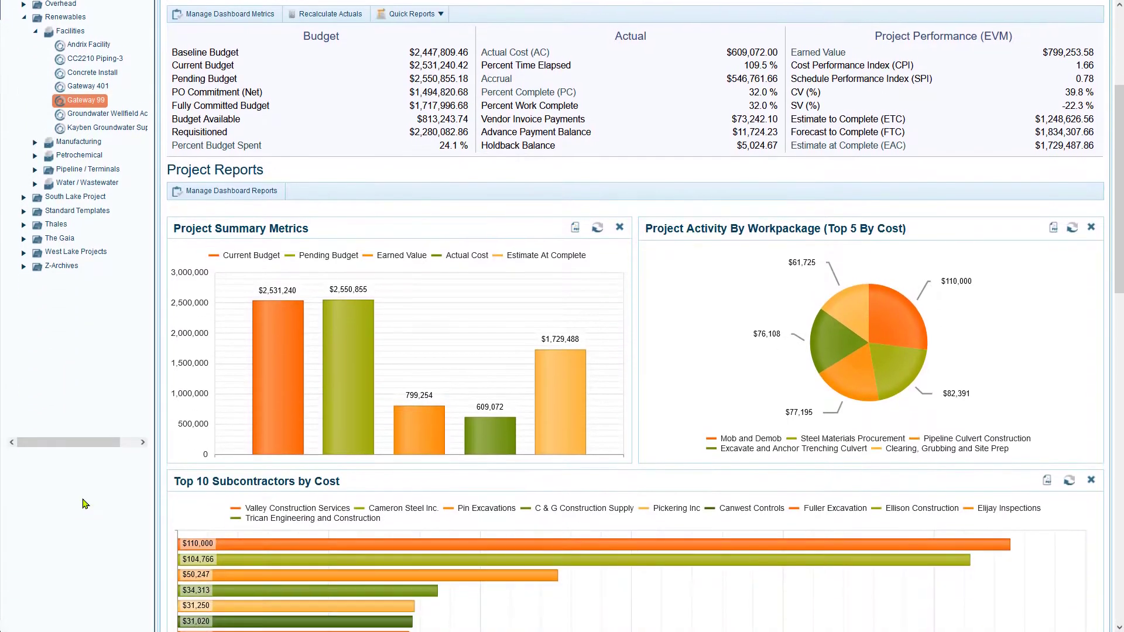
left_click_drag(322, 474, 319, 240)
Step: Examine the Procurement items to be received and Project Detail Report tables on the Gateway 99 dashboard
scroll(65, 421, "down", 9)
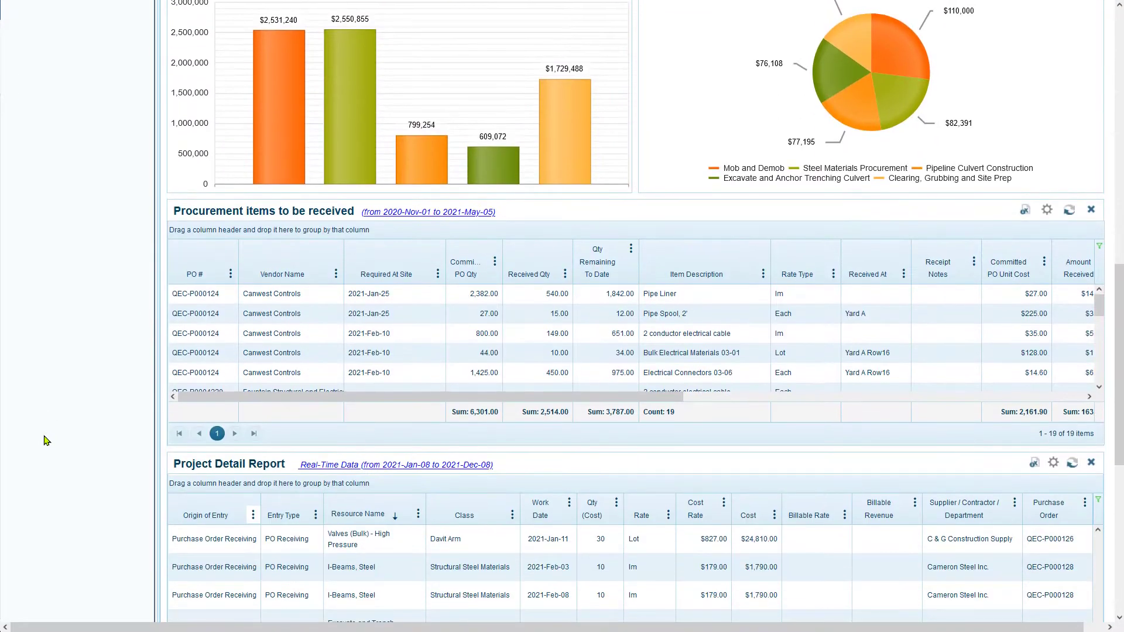
left_click(417, 334)
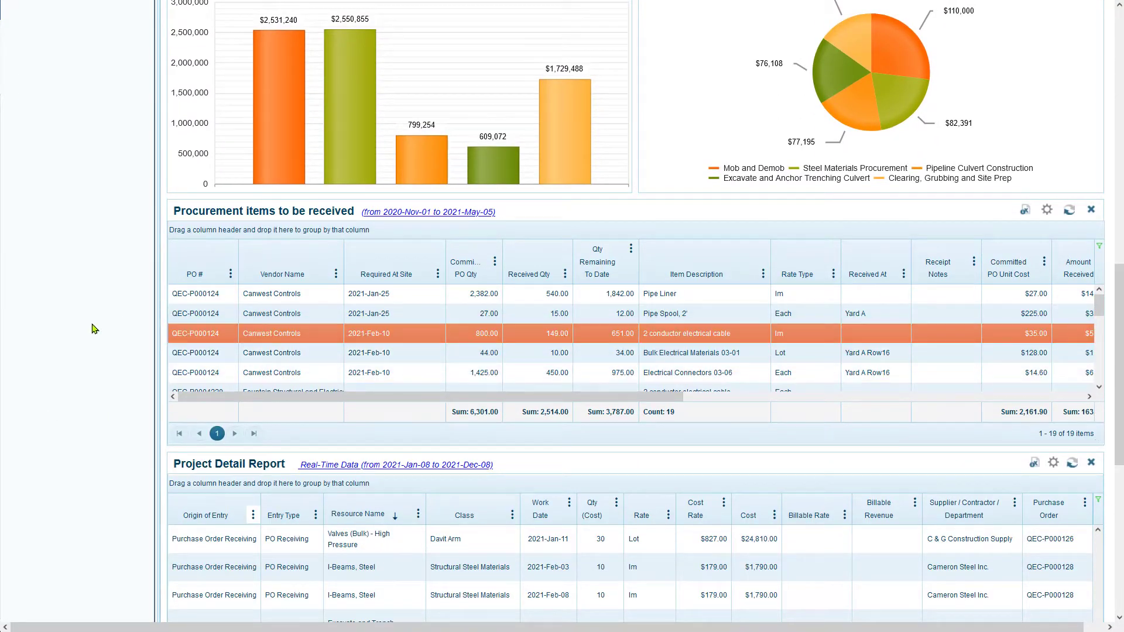
scroll(93, 337, "down", 2)
scroll(93, 338, "down", 5)
left_click(378, 294)
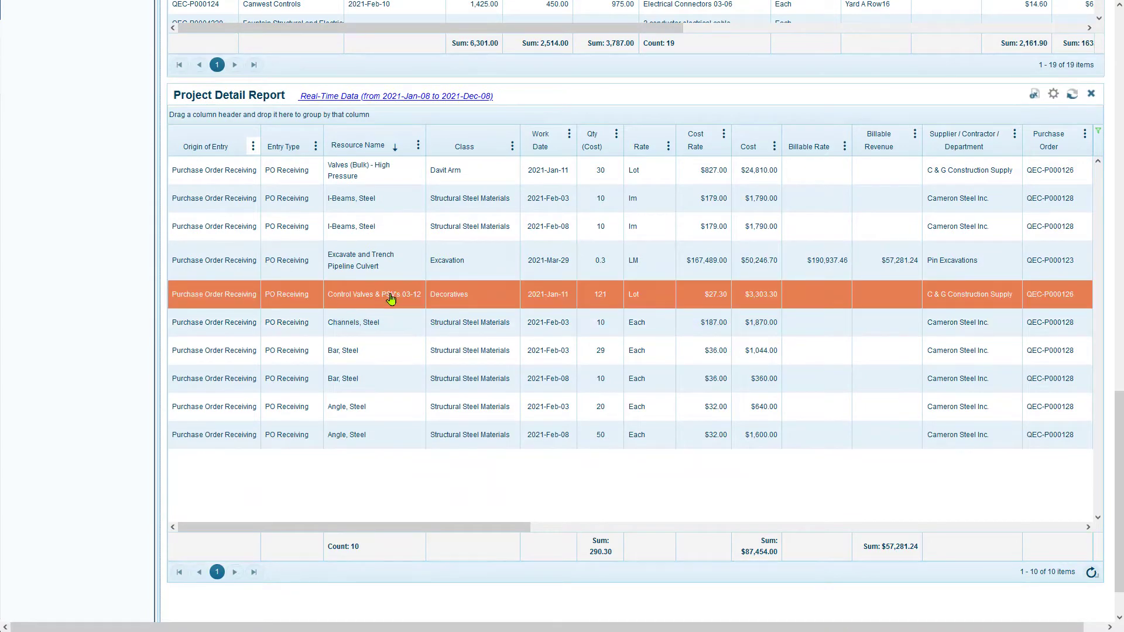
scroll(88, 381, "down", 1)
scroll(70, 381, "up", 8)
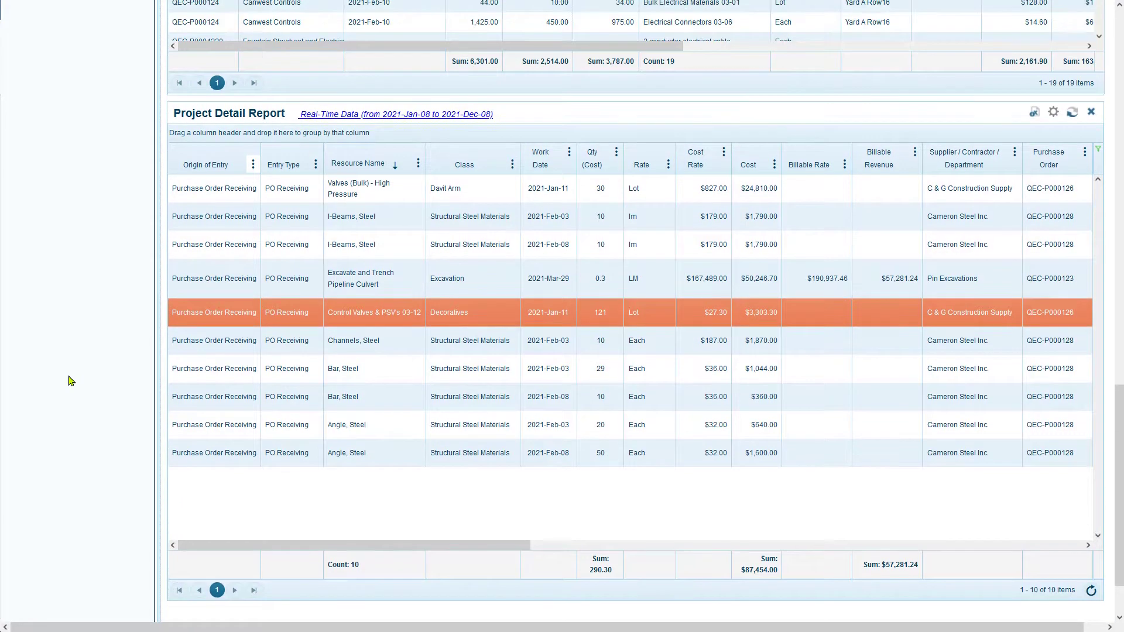
scroll(82, 389, "up", 15)
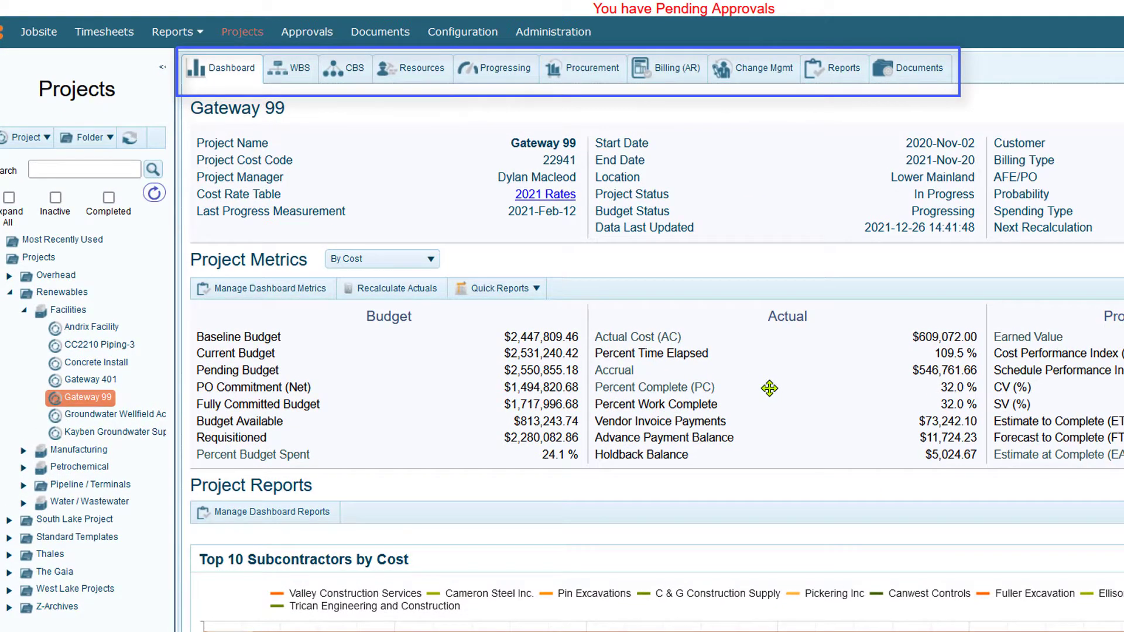
Step: View the project's work breakdown structure, then its cost breakdown structure, and select the P105 Environment, Climate, Water management cost code row
left_click(289, 71)
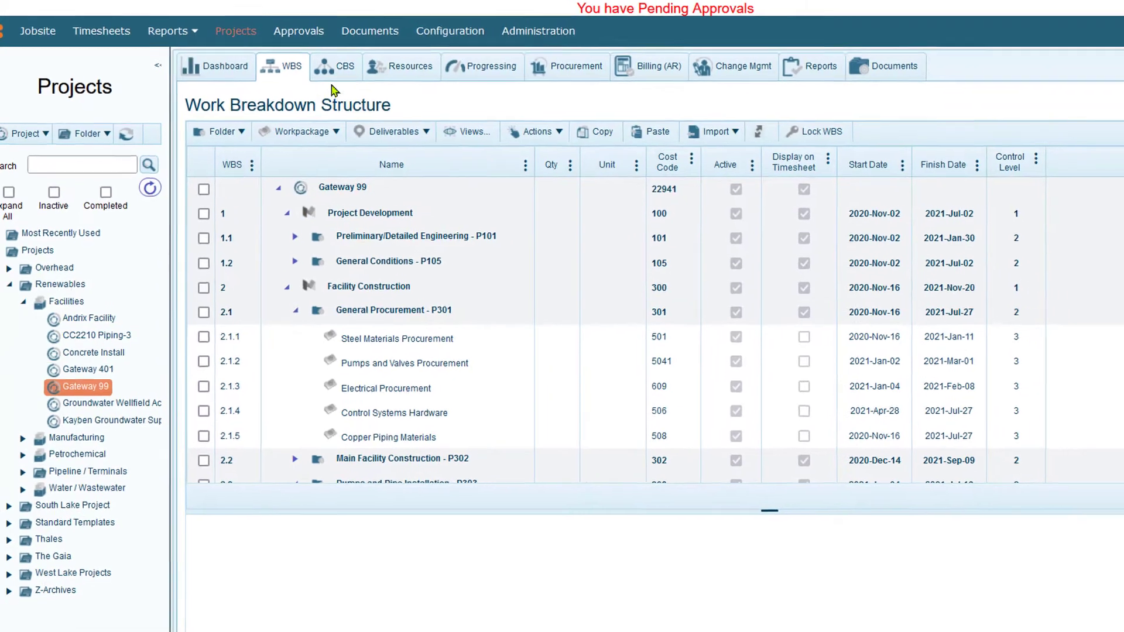
left_click(333, 67)
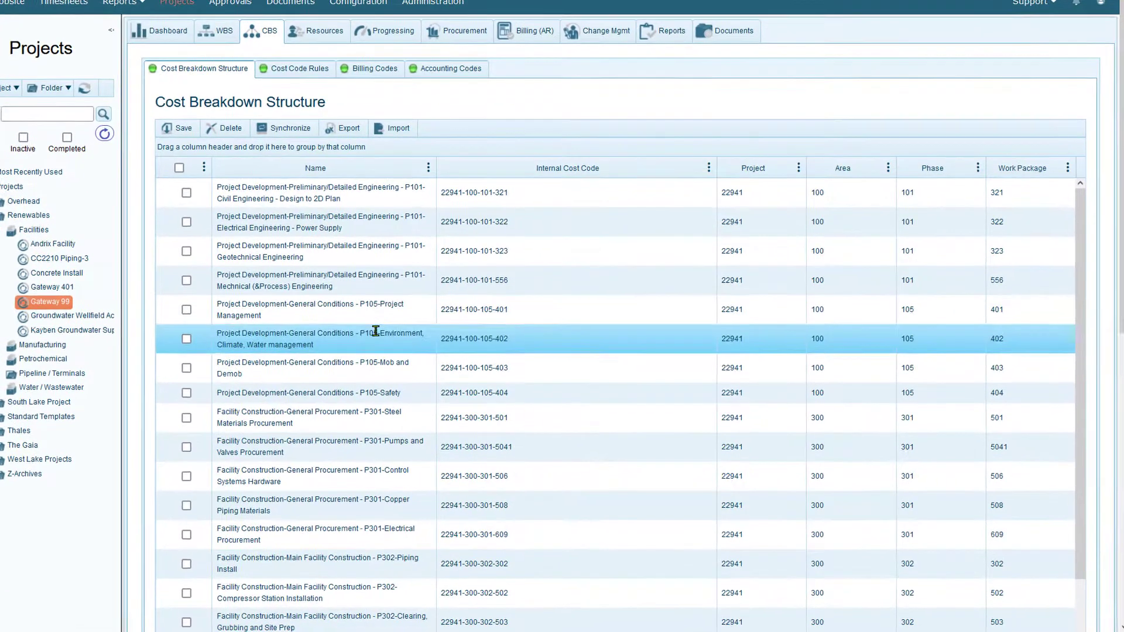
left_click(375, 331)
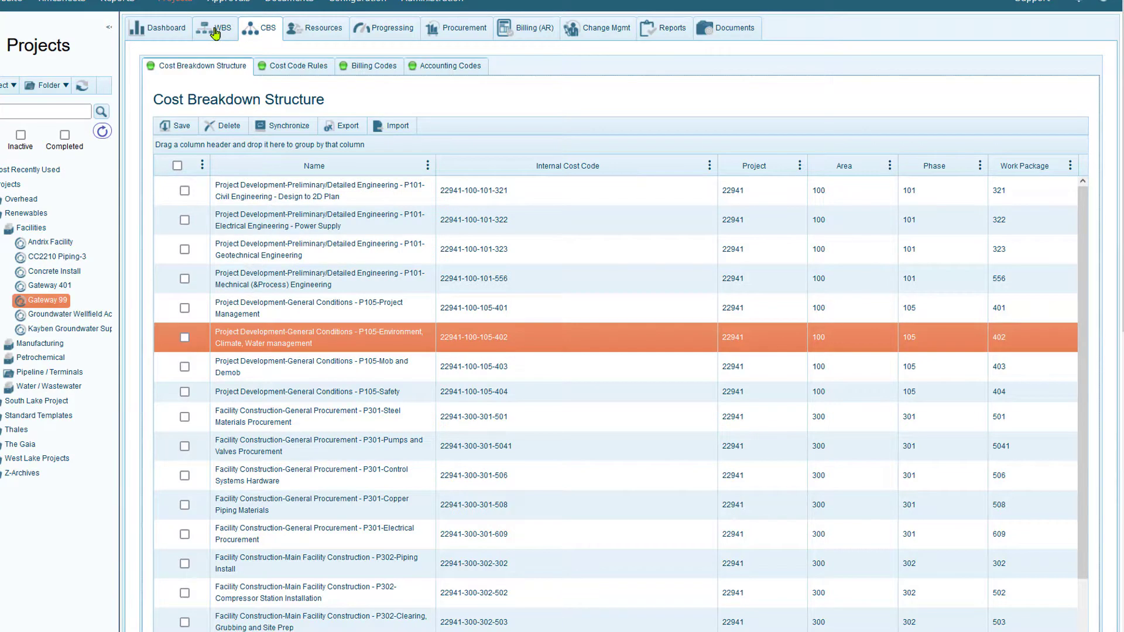
Step: Return to the work breakdown structure and view the summary details of the Steel Materials Procurement workpackage
left_click(215, 32)
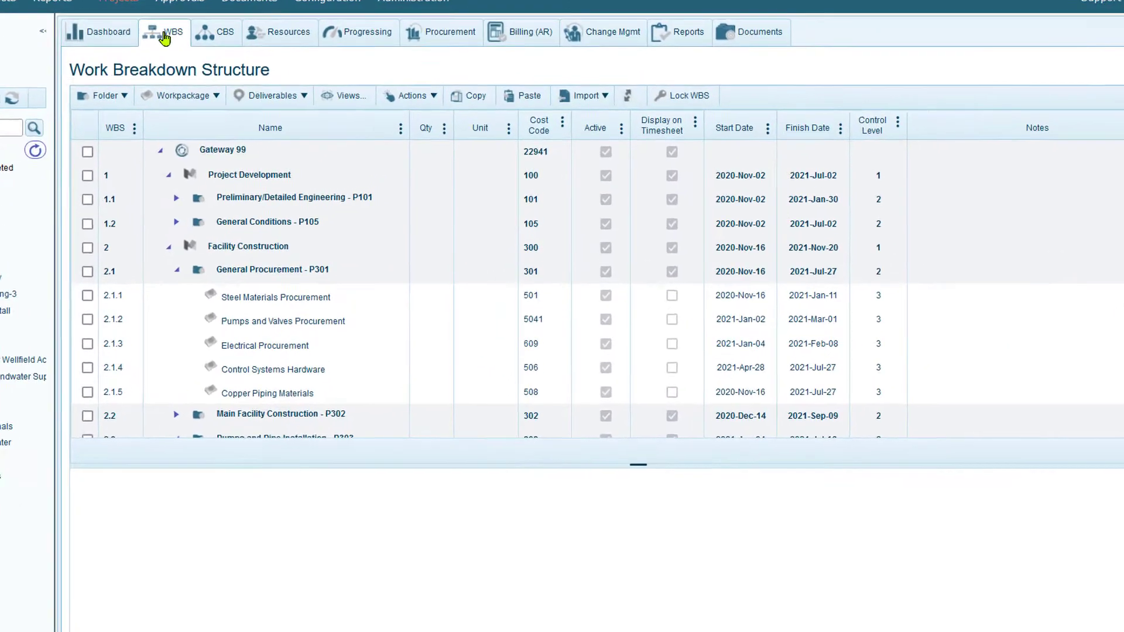
left_click(342, 318)
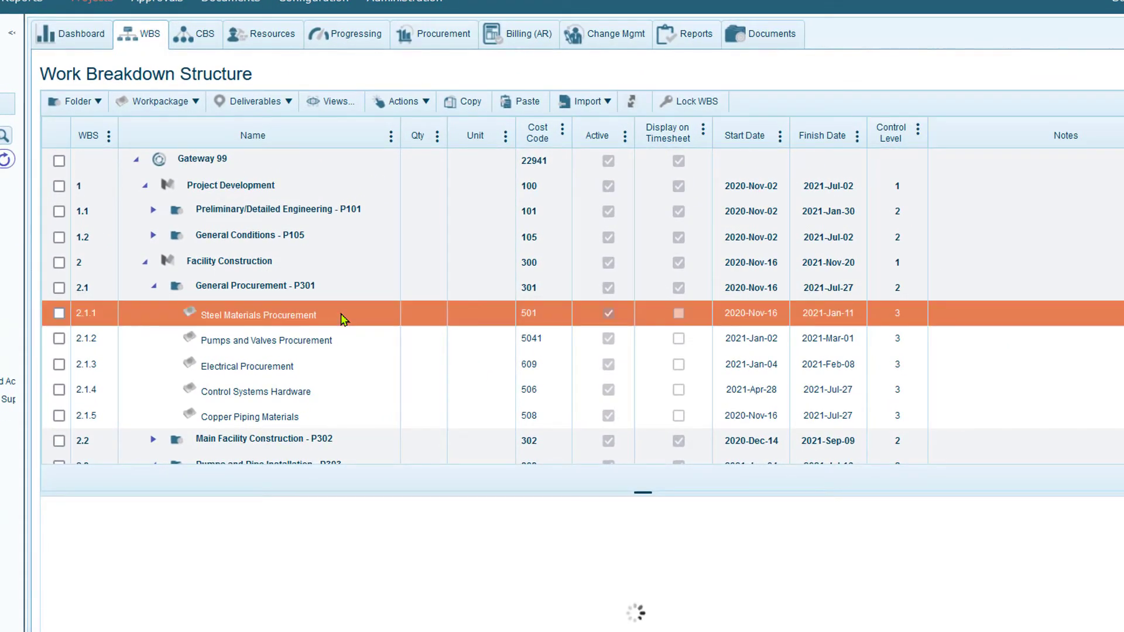
left_click_drag(639, 492, 632, 418)
scroll(603, 458, "down", 3)
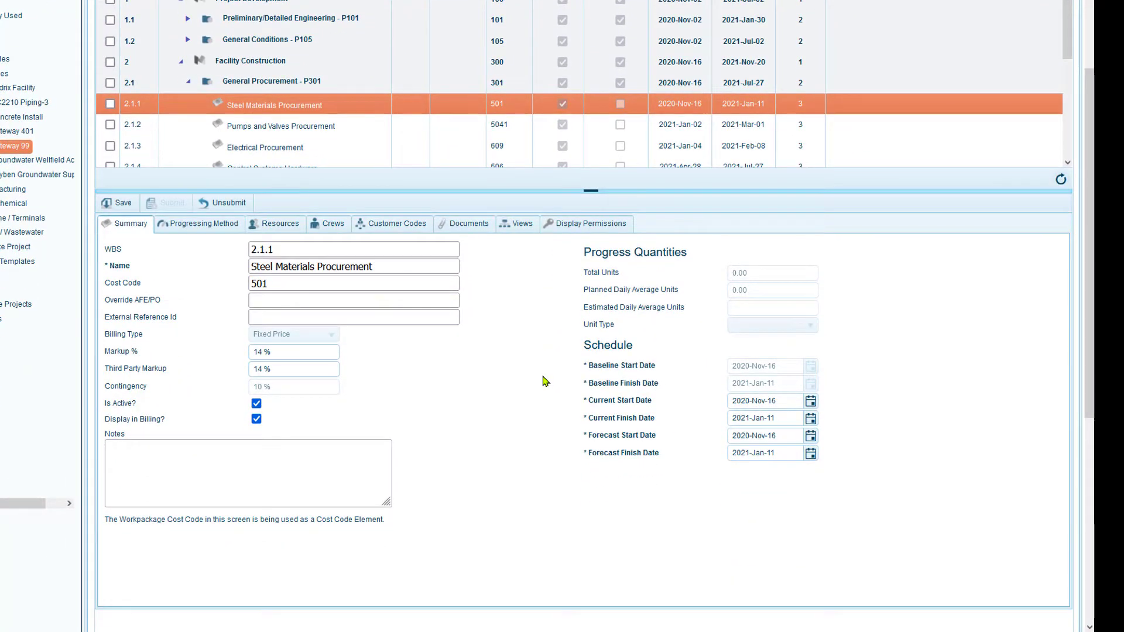
scroll(544, 381, "up", 3)
left_click_drag(591, 345, 590, 416)
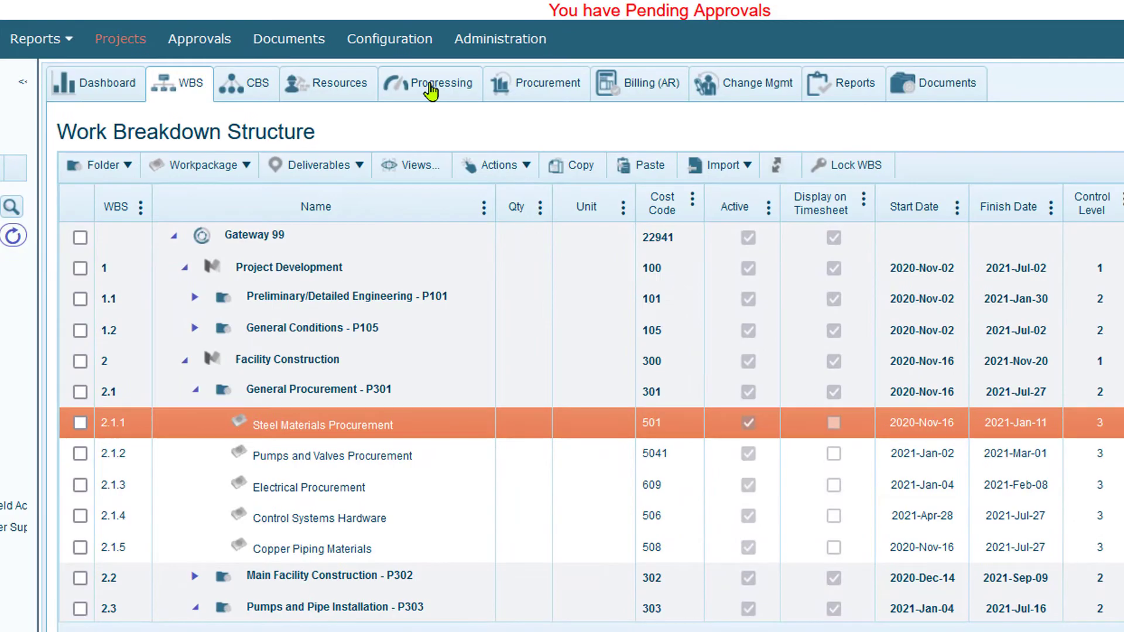
Step: Open the project's Progress Measurement and Forecast to review the workpackages' progress, including Steel Materials Procurement
left_click(432, 88)
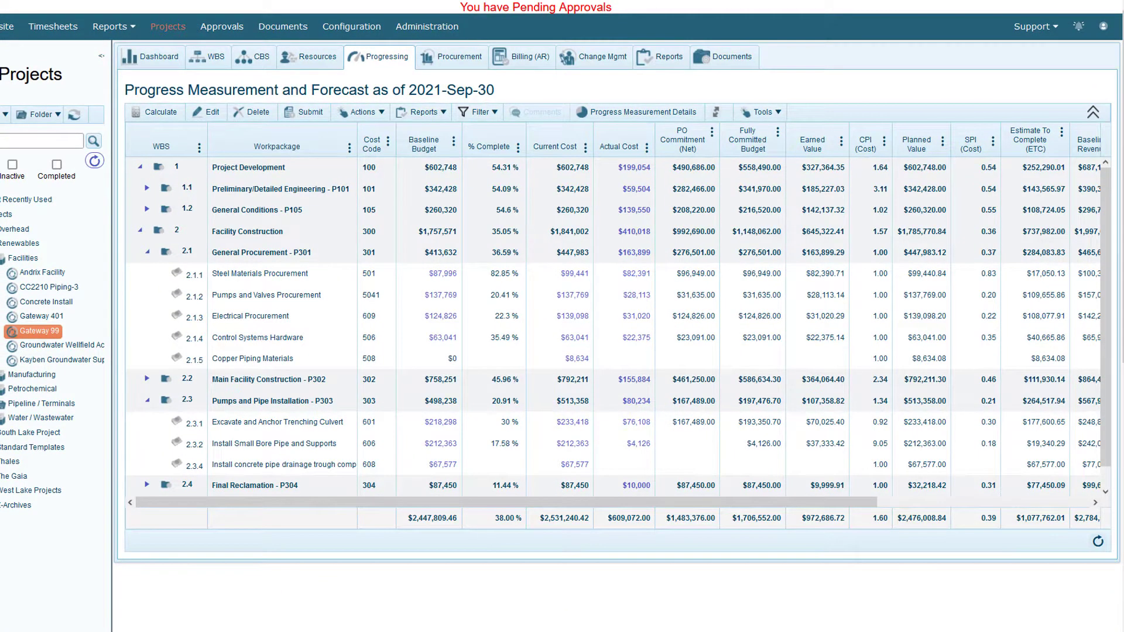
left_click(324, 277)
left_click(100, 59)
left_click(195, 274)
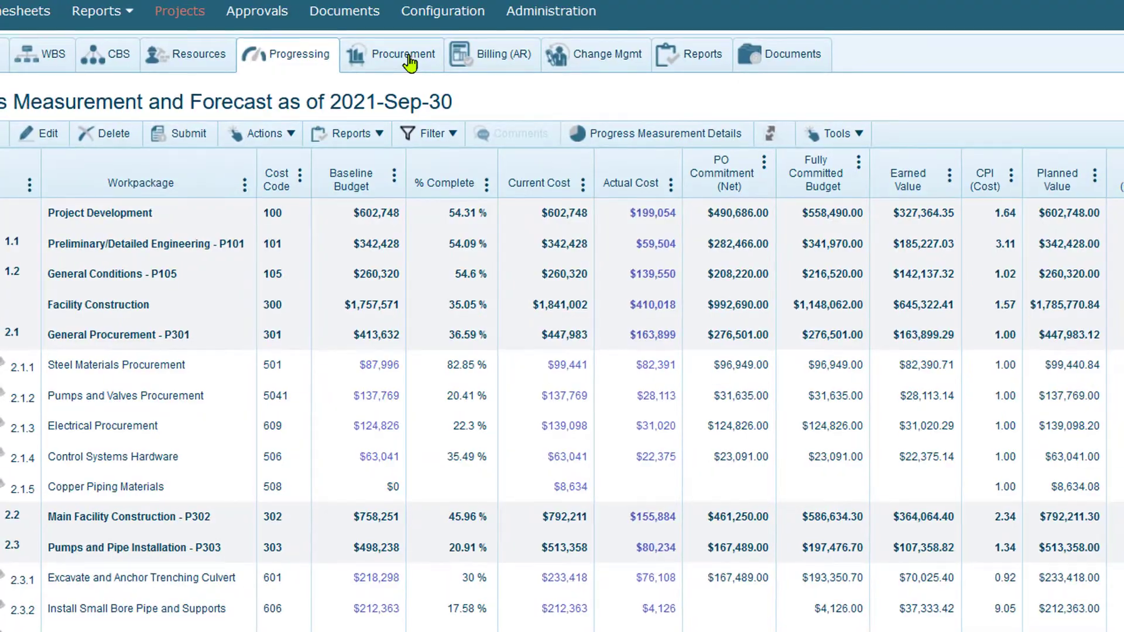
Step: Open the project's purchase orders and show the detail items of the approved Cameron Steel Inc. order for Steel Materials Procurement
left_click(408, 58)
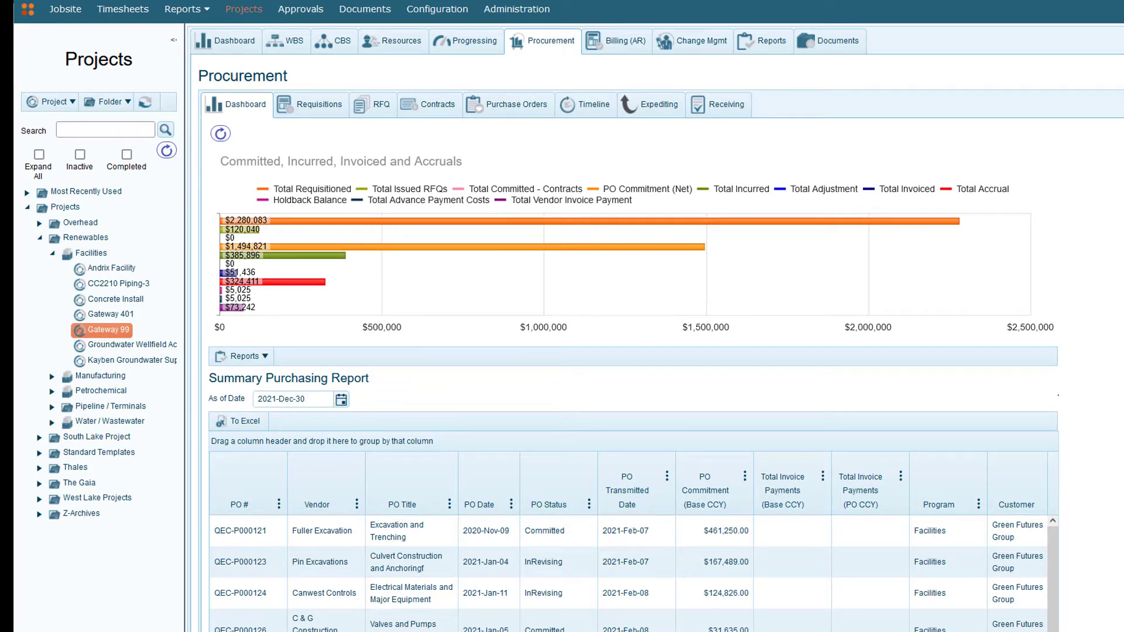
left_click(514, 105)
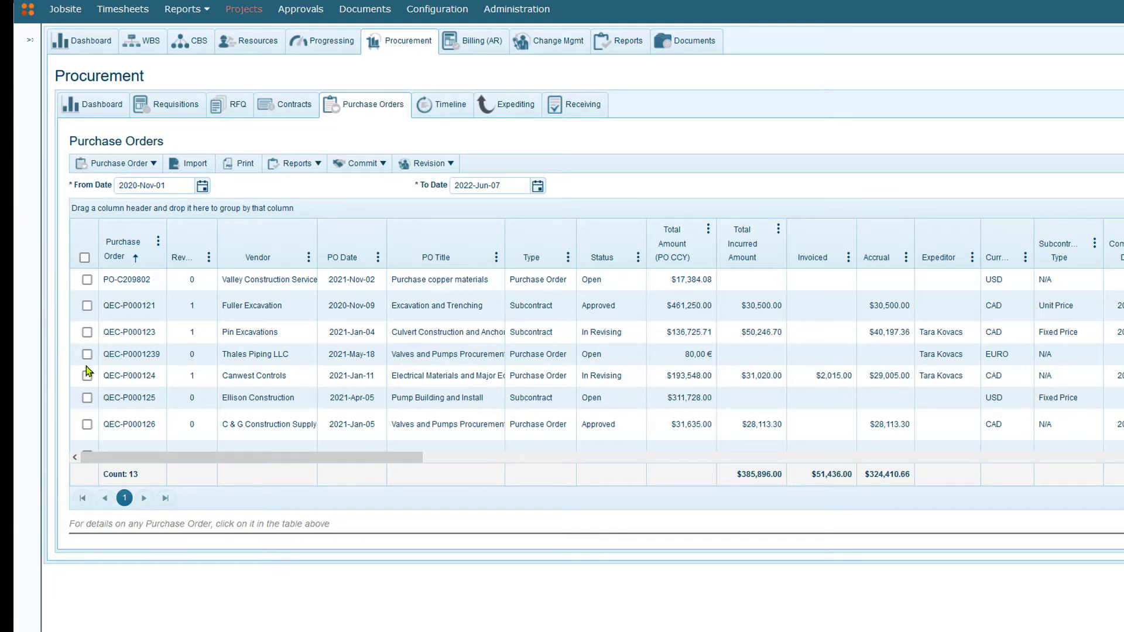
scroll(171, 357, "down", 3)
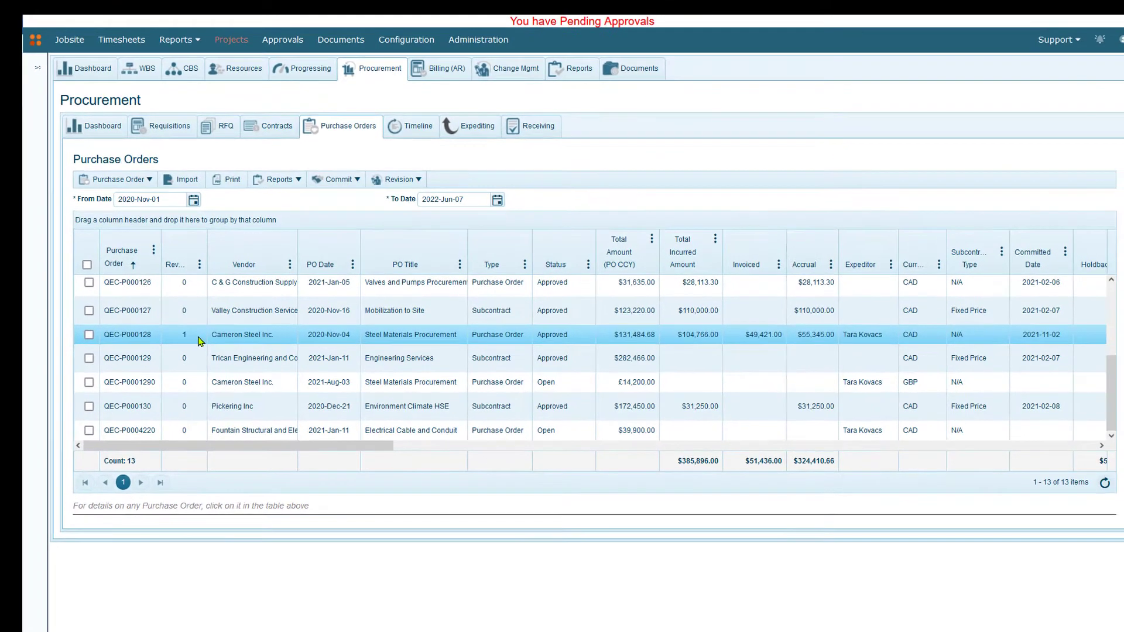
left_click(189, 355)
scroll(75, 351, "down", 5)
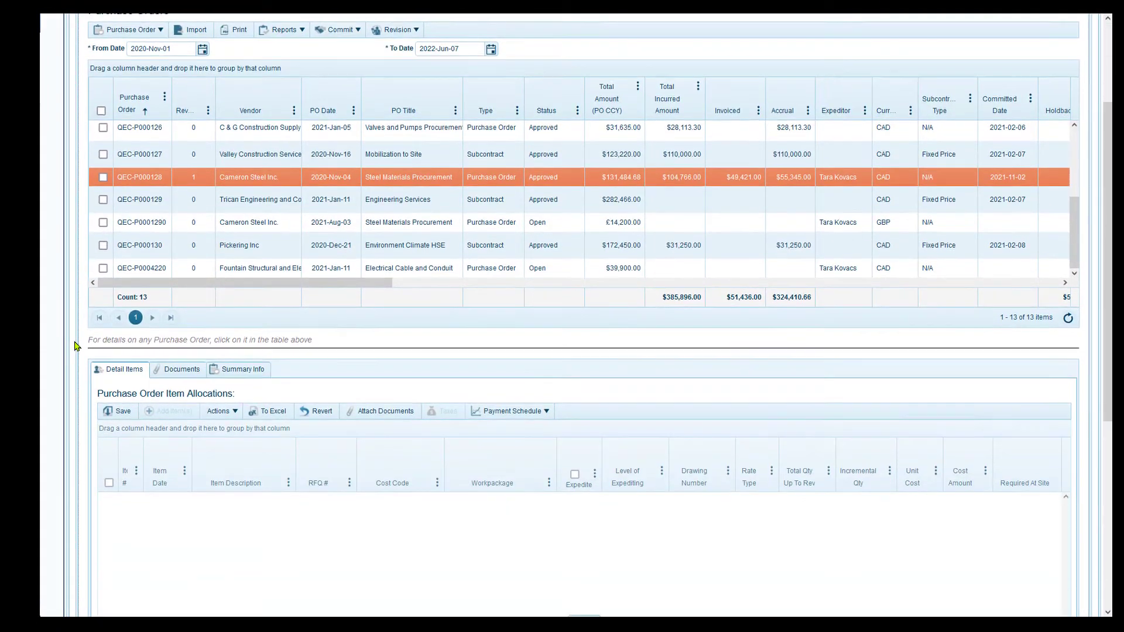
scroll(73, 345, "down", 1)
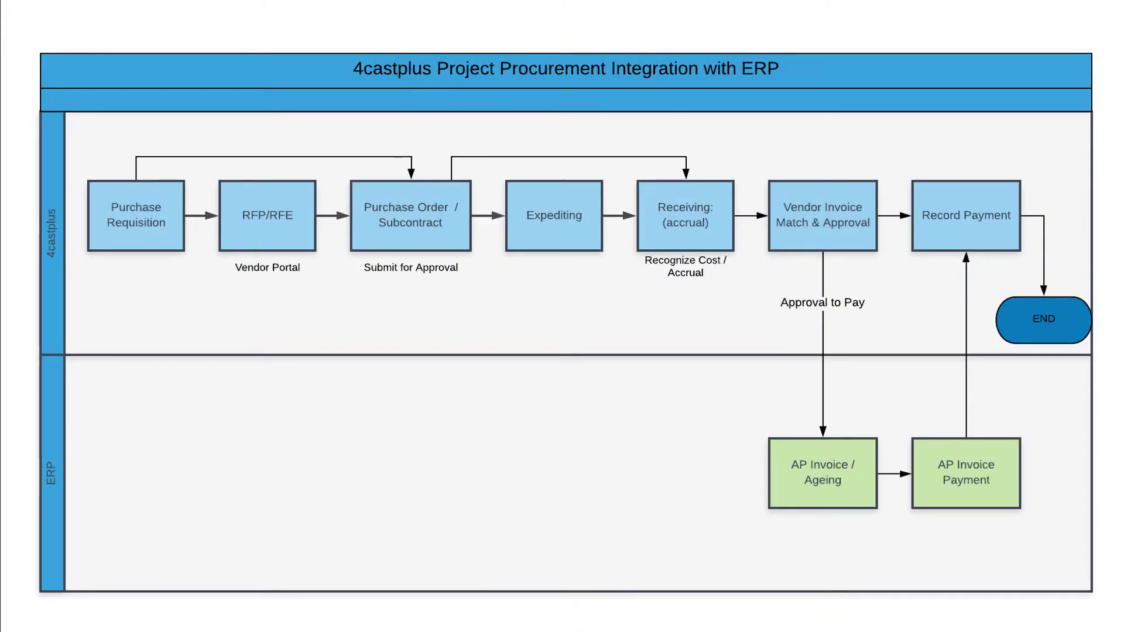
mouse_move(160, 377)
left_mouse_down()
mouse_move(132, 262)
mouse_move(159, 297)
left_mouse_up()
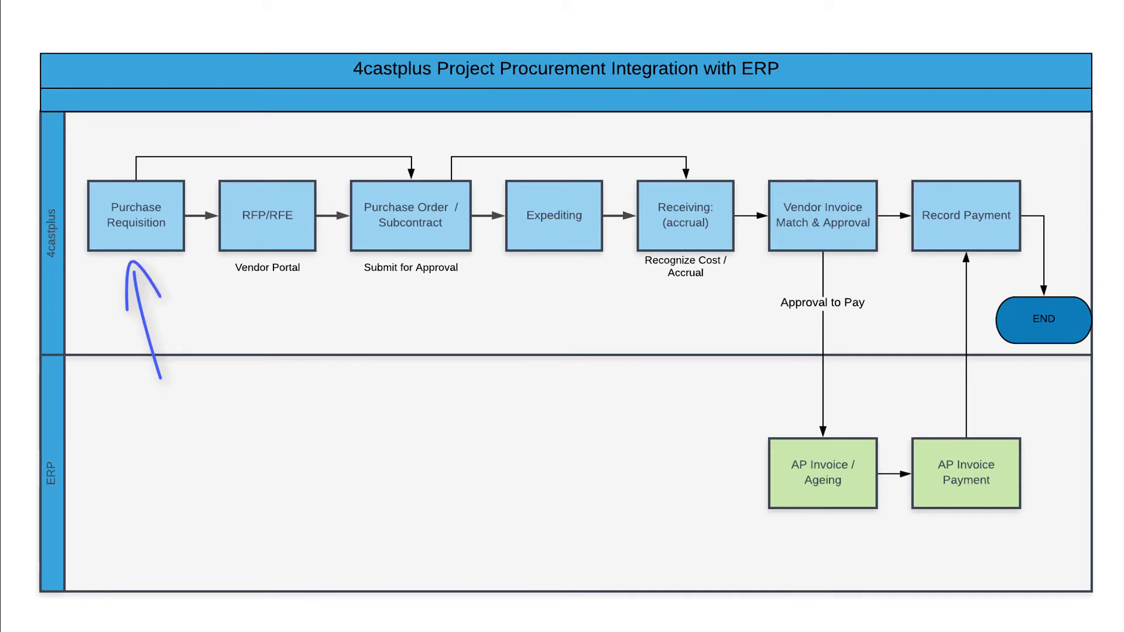